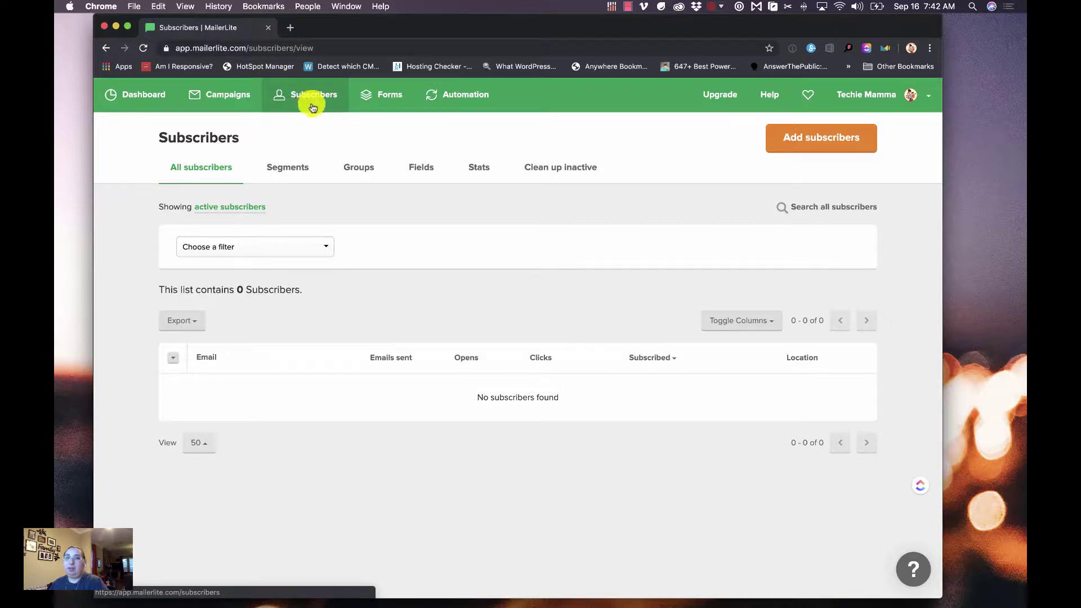
- Drag samplecsvfile.csv from the desktop into the Add subscribers drop area and import it
click(812, 141)
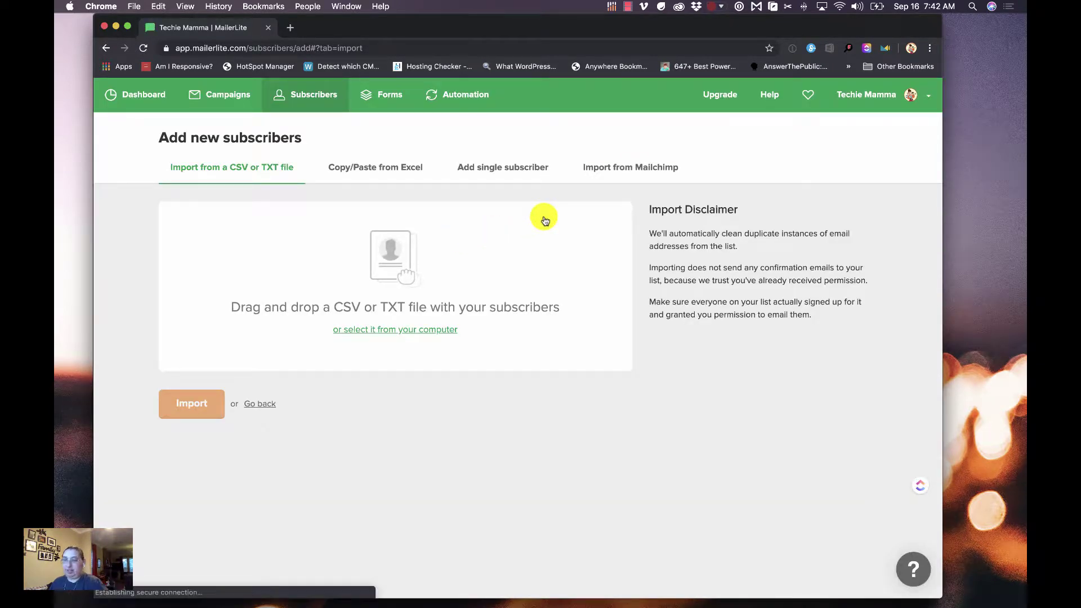
click(956, 160)
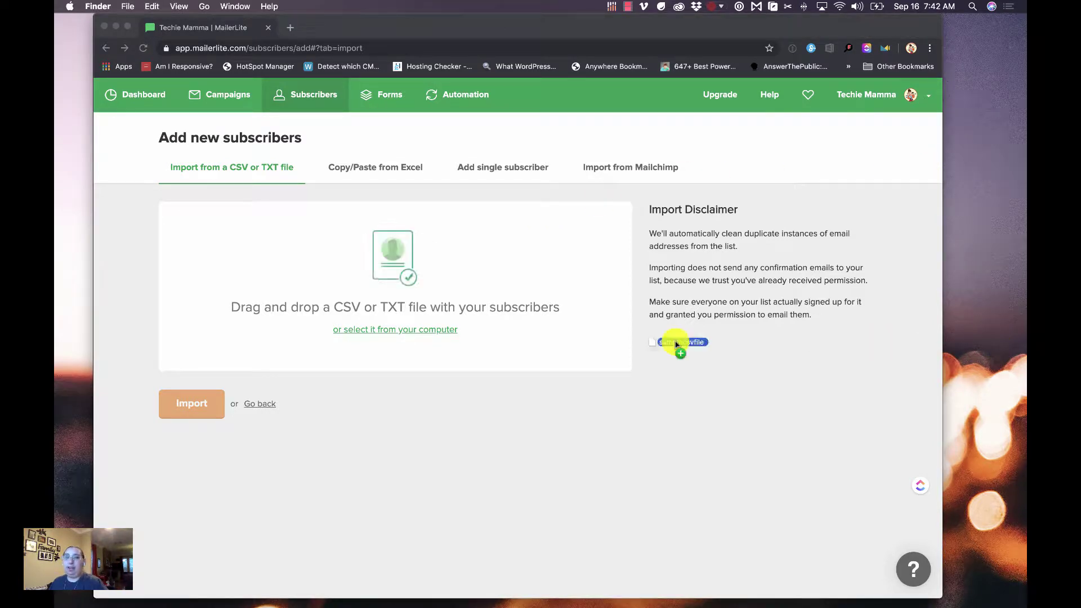
drag(676, 347, 374, 275)
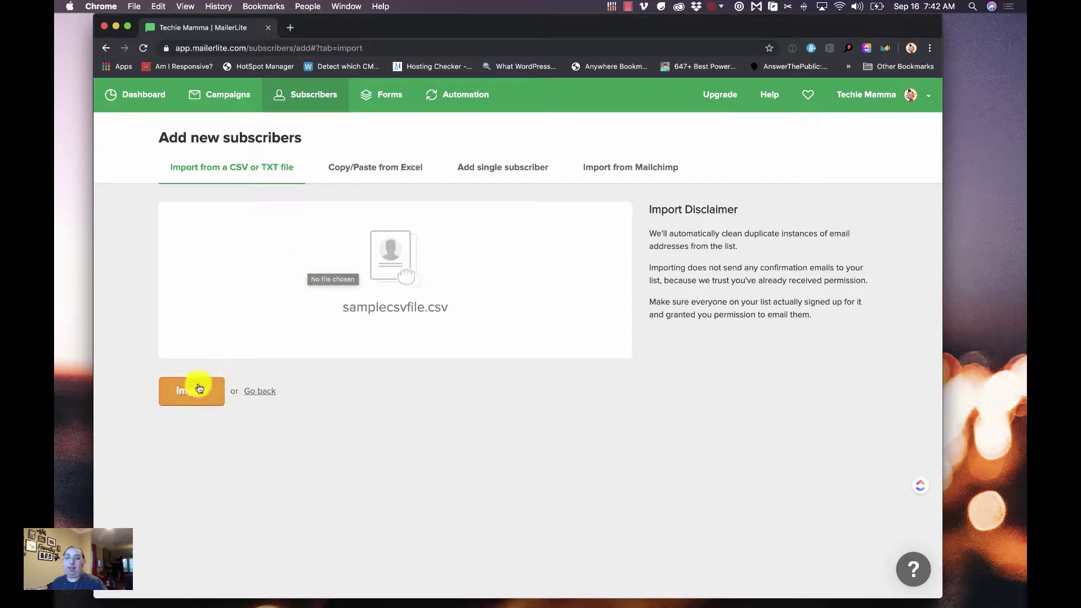
click(183, 396)
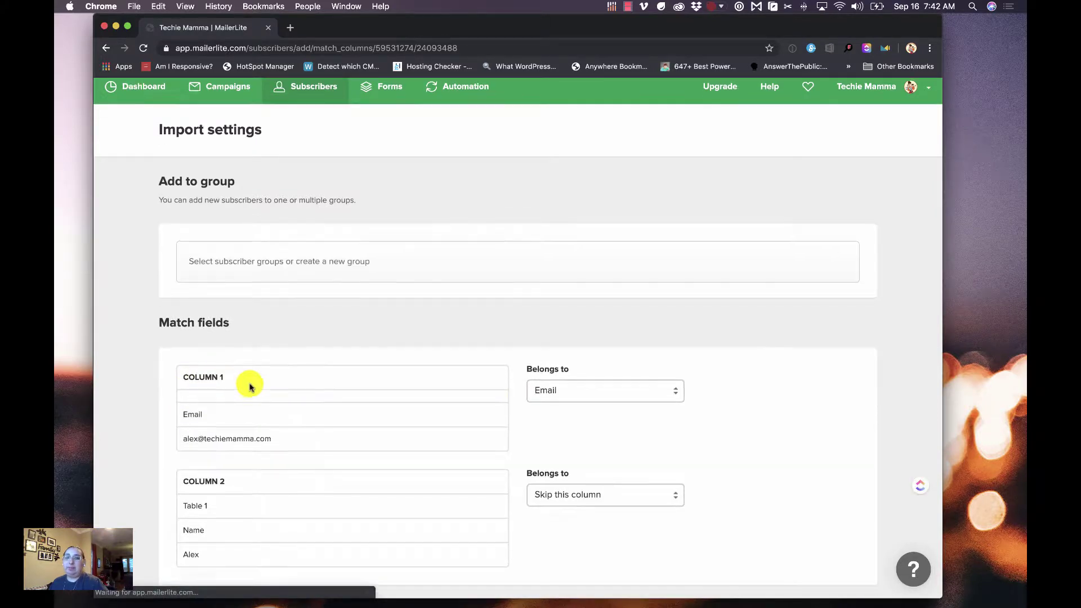
scroll(248, 381, down, 2)
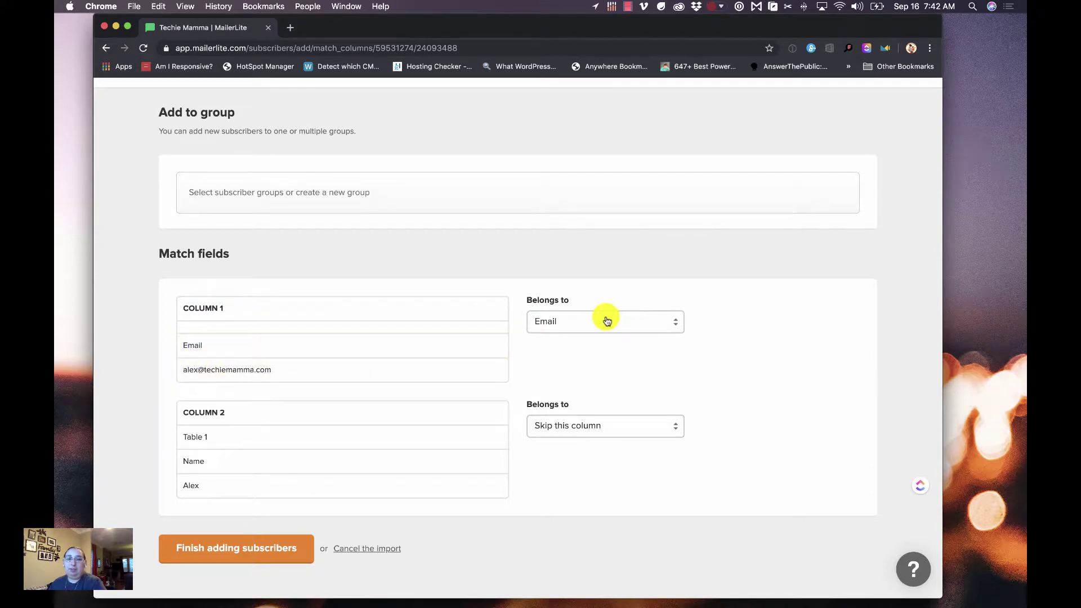
- Map column 2 to Name and finish: 6 subscribers added, 1 invalid email rejected
click(591, 424)
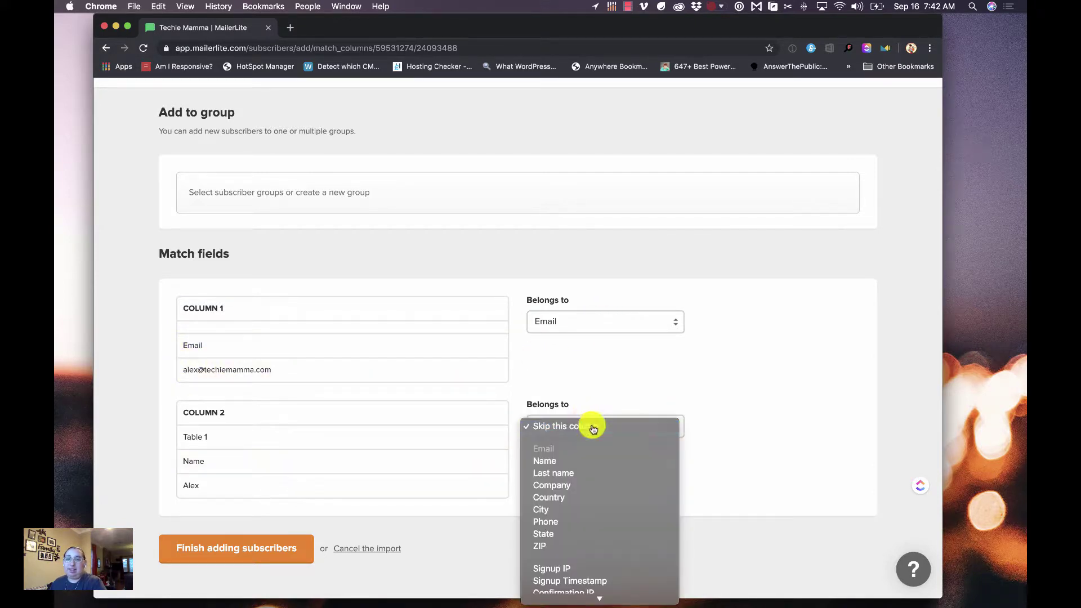
click(598, 460)
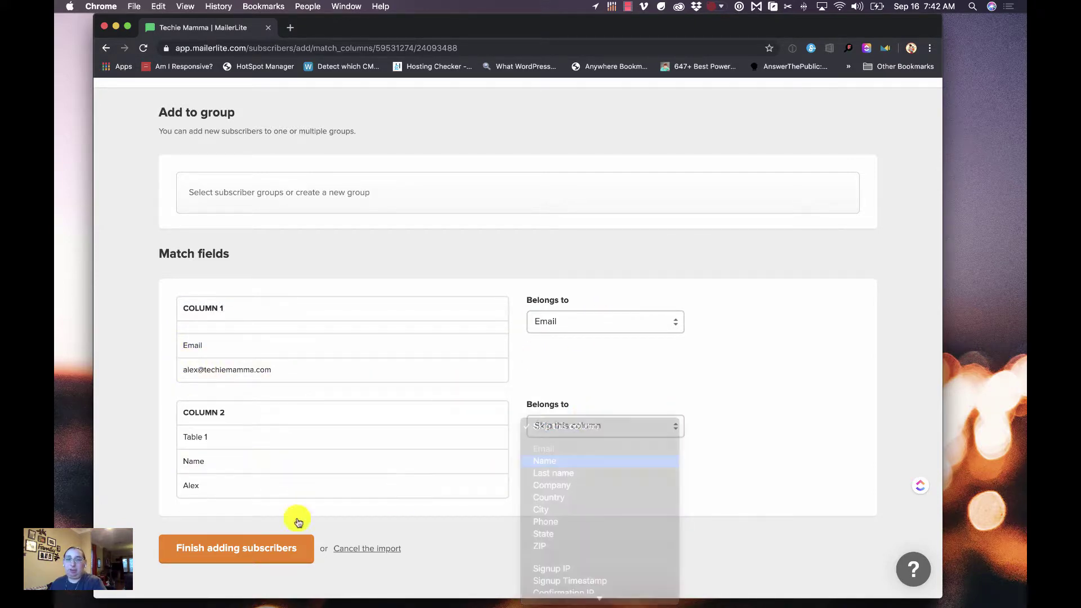
click(225, 555)
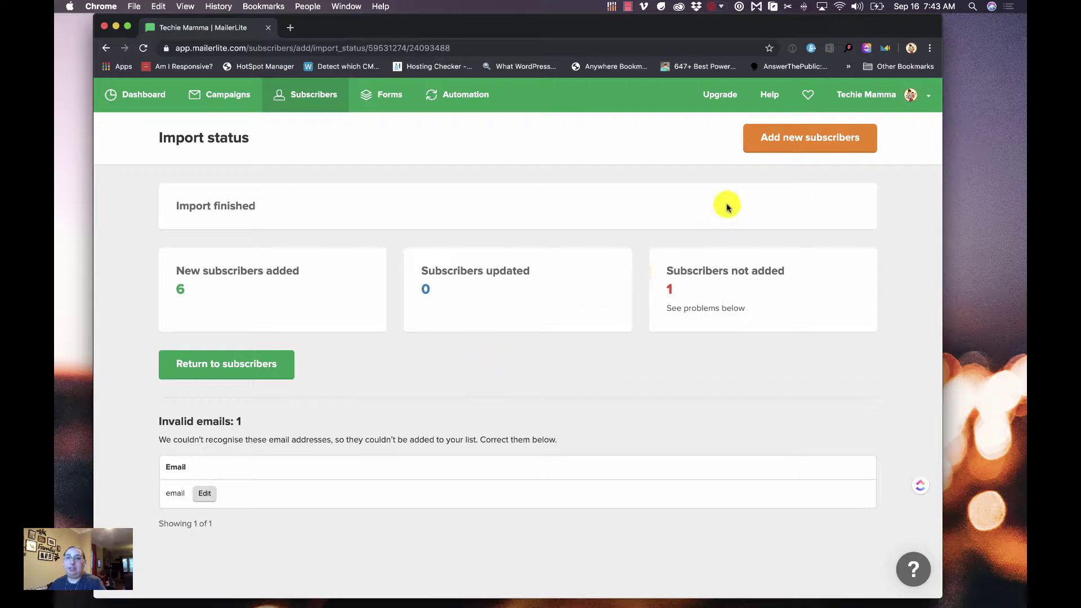
- Open the Copy/Paste from Excel import and copy rows A3:B8 from the Numbers spreadsheet
click(798, 142)
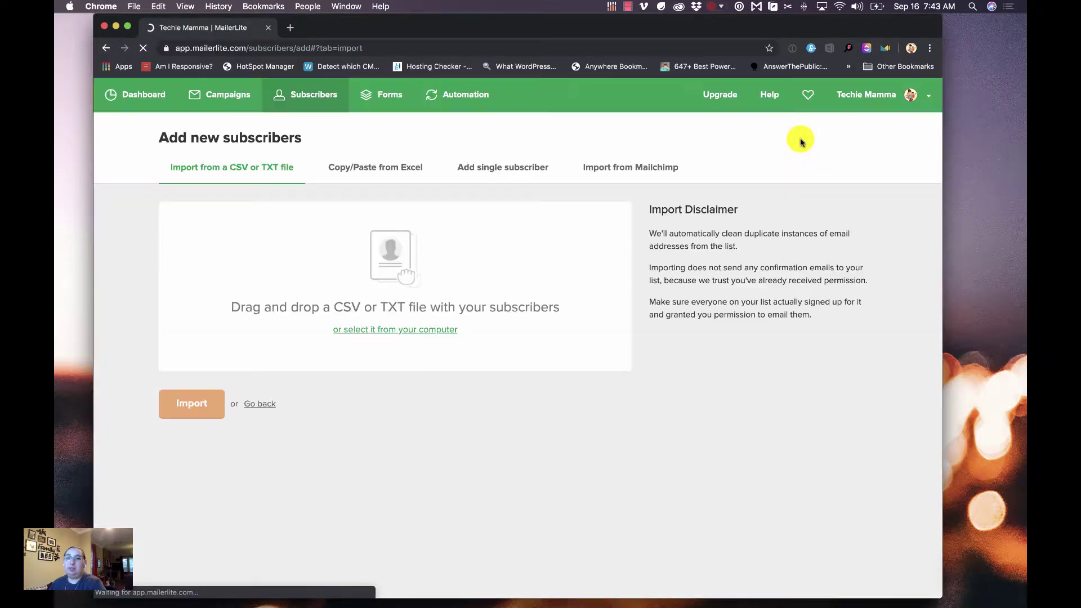
click(357, 169)
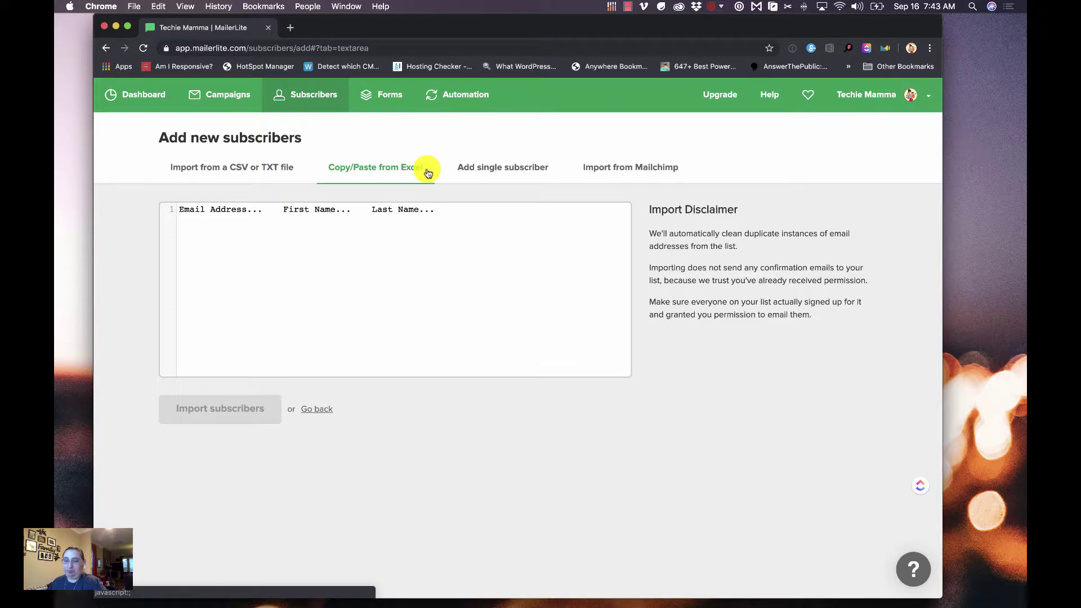
key(super+Tab)
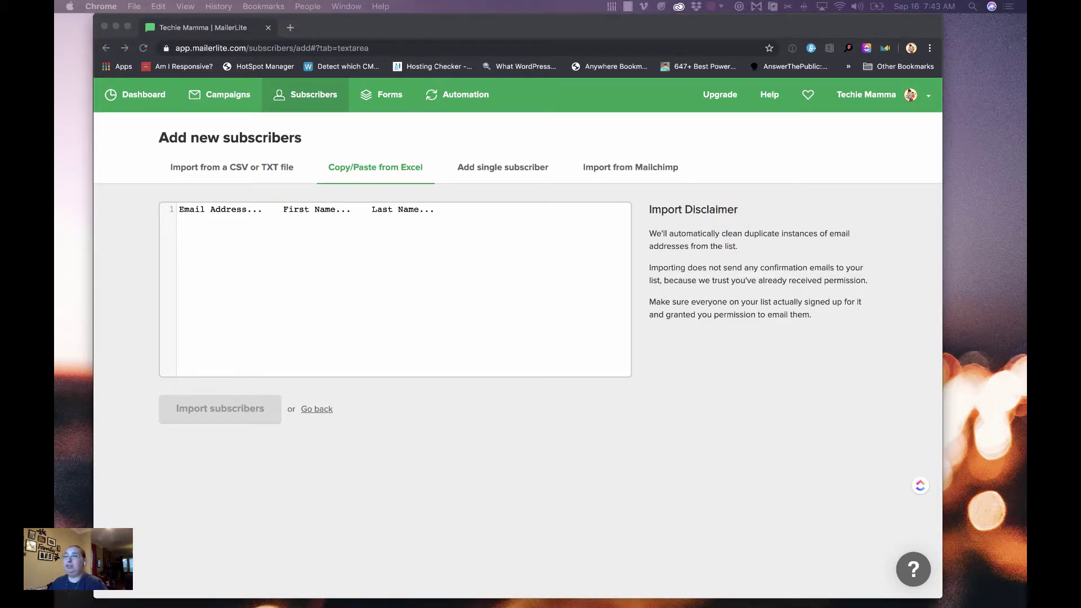
mouse_move(688, 101)
mouse_down()
mouse_move(572, 121)
mouse_move(398, 121)
mouse_up()
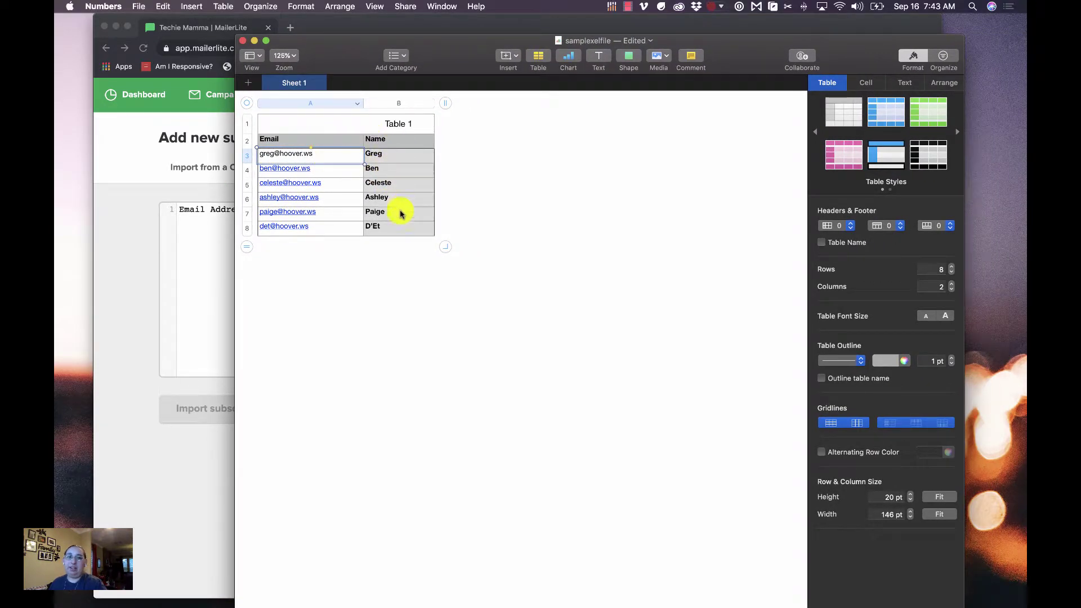
shift+click(401, 234)
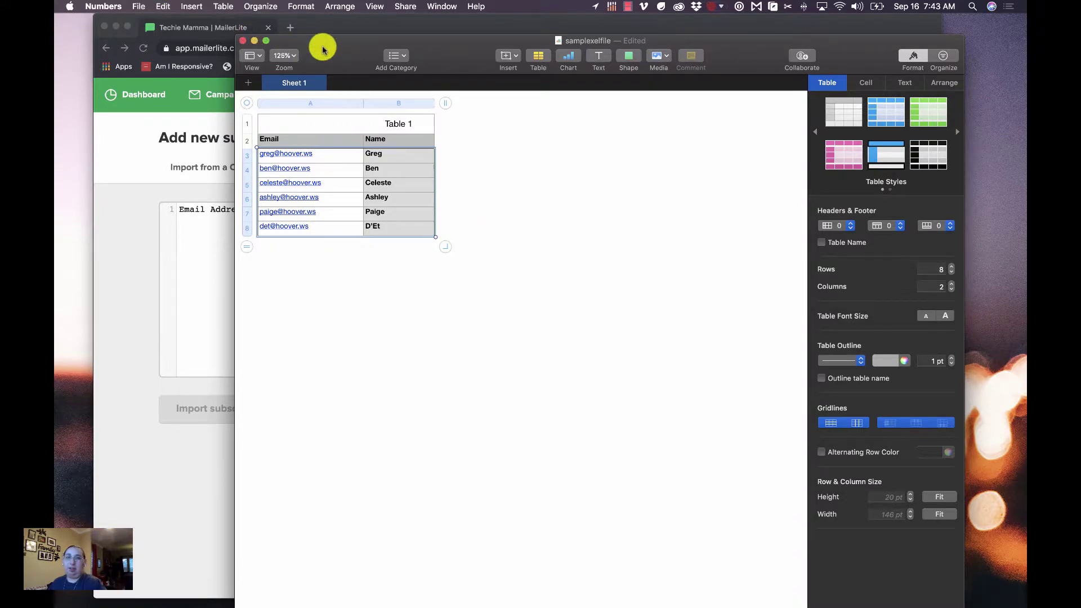
key(super+m)
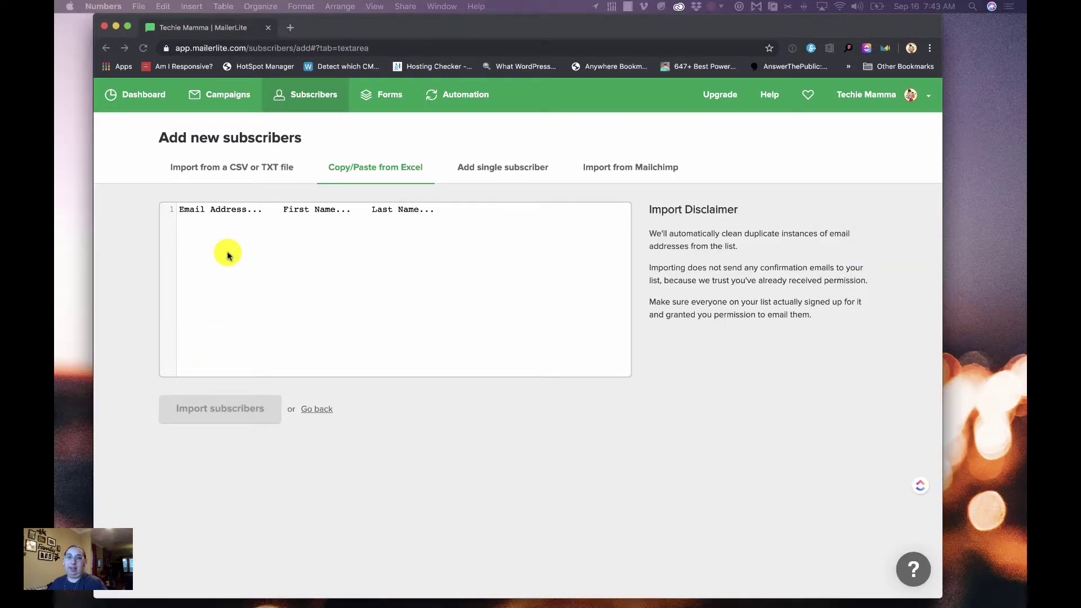
- Paste the six hoover.ws email and name rows into the text area and import them
click(222, 250)
key(super+v)
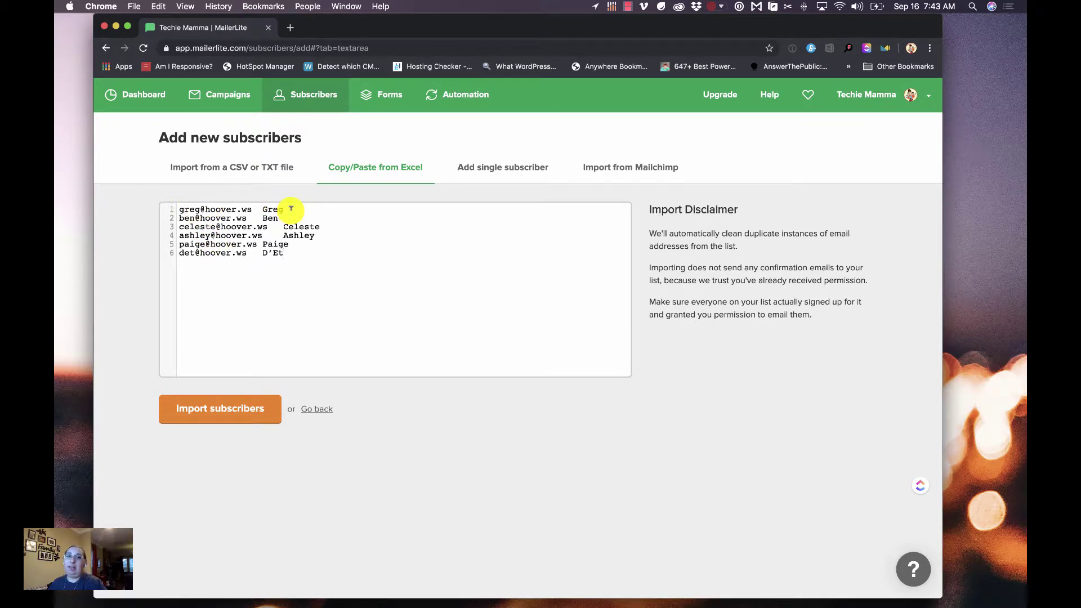
click(197, 417)
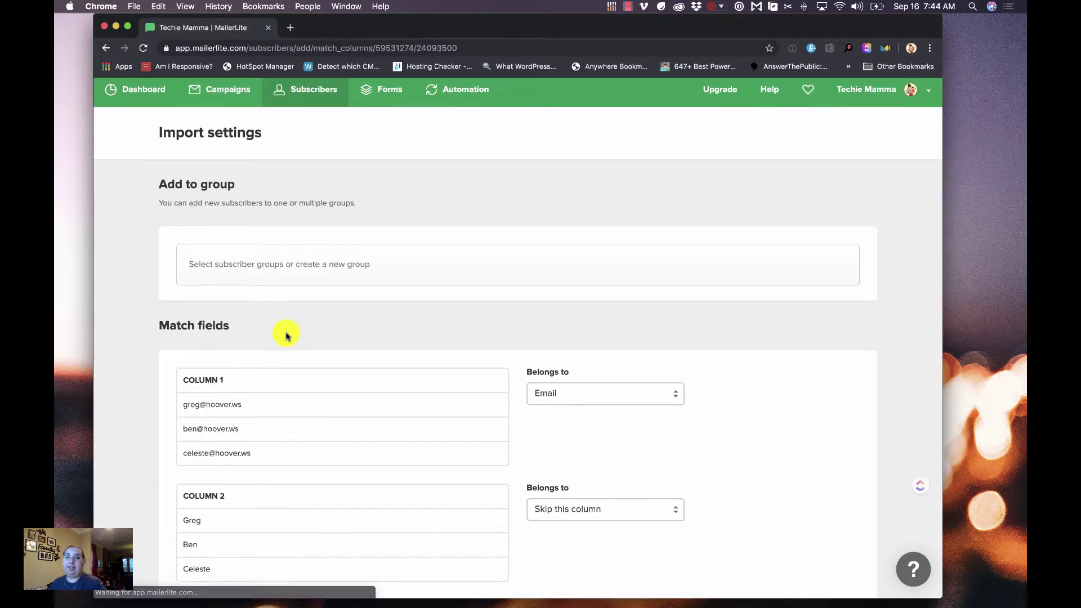
scroll(284, 336, down, 1)
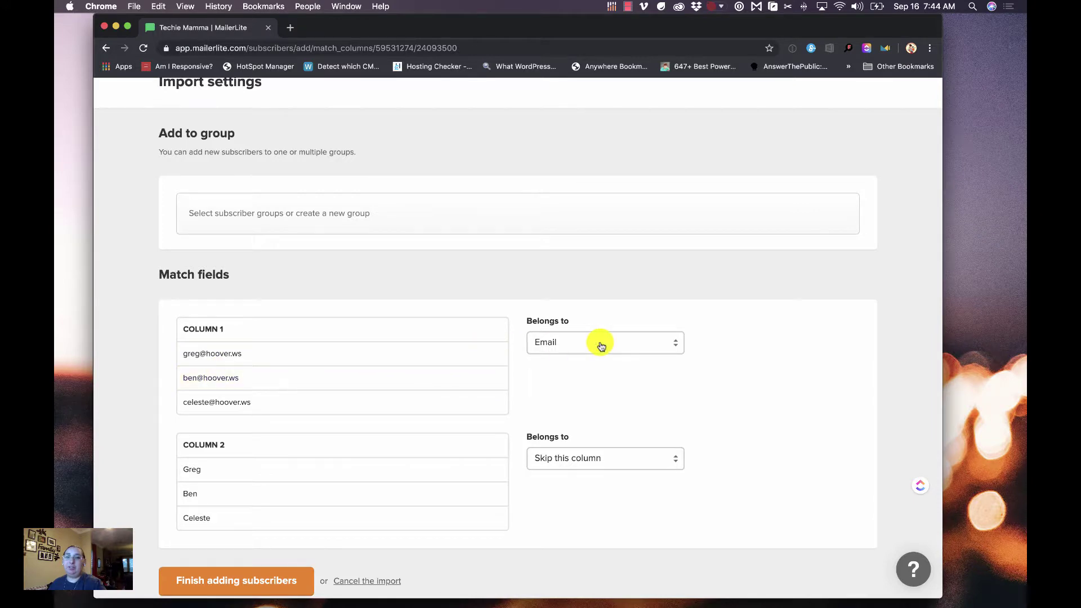
scroll(622, 367, down, 1)
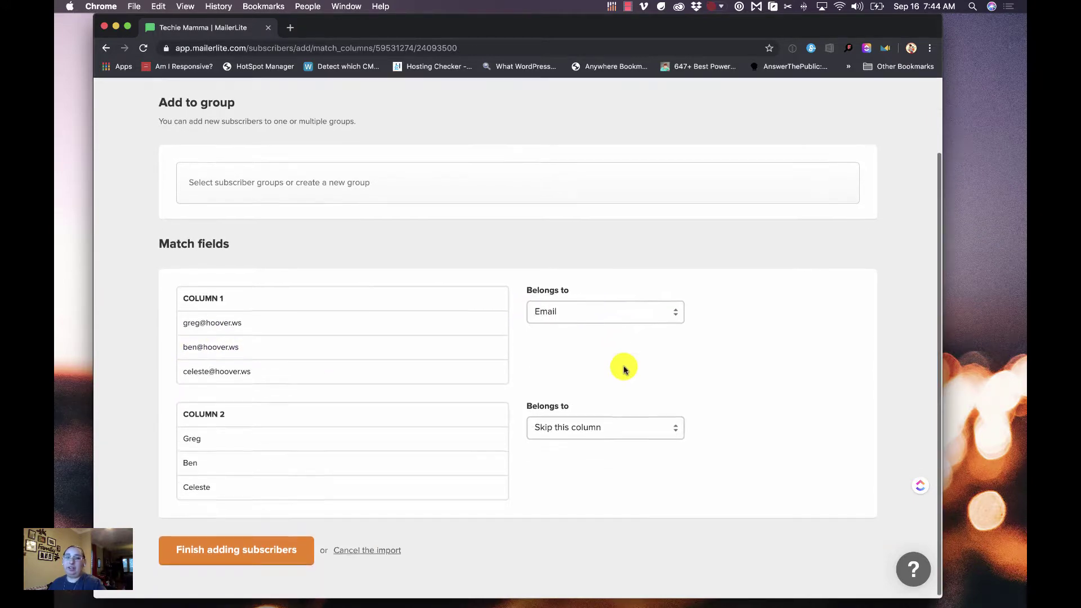
- Map the pasted column 2 to Name and finish, adding 6 subscribers with none rejected
click(581, 425)
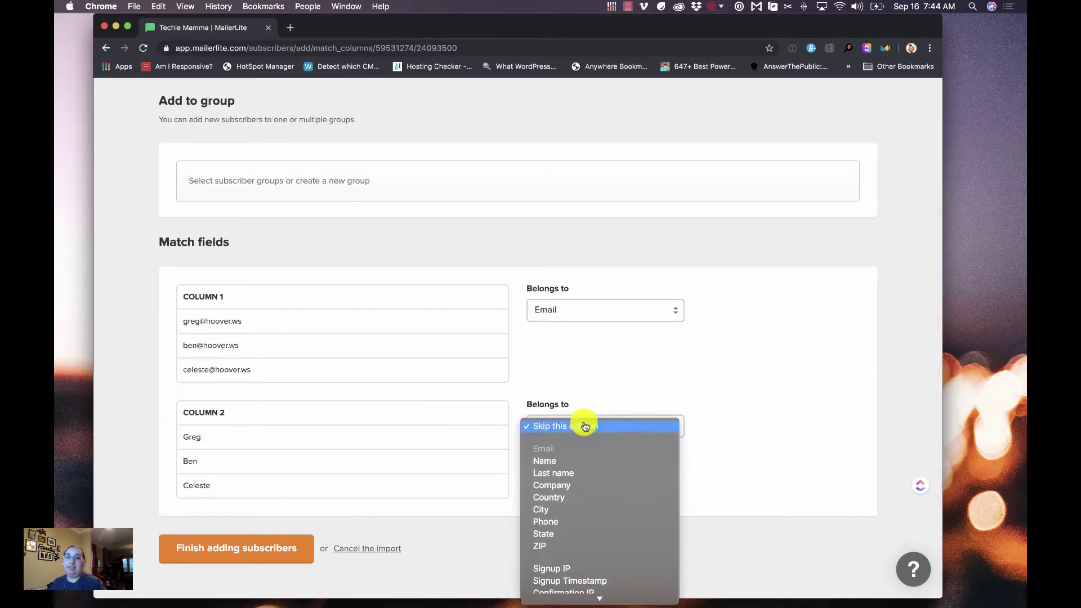
click(572, 462)
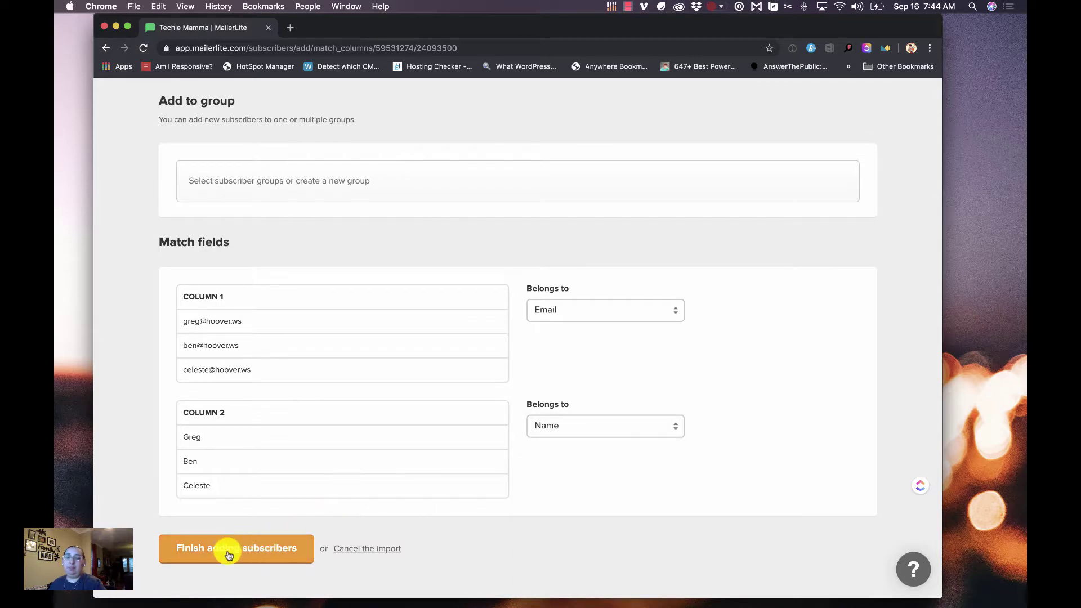
click(210, 556)
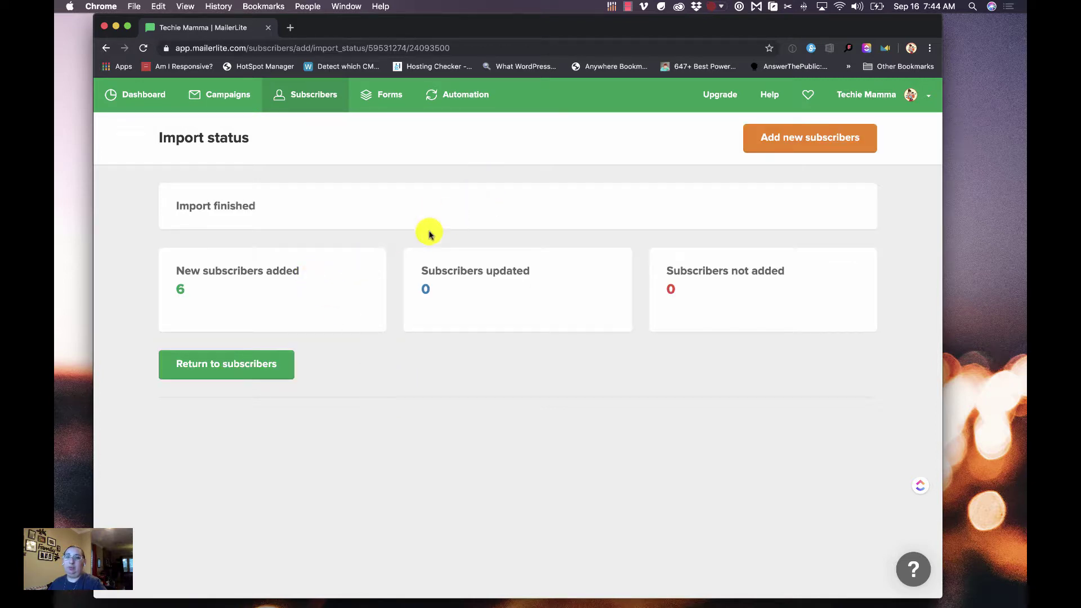
- Return to the 12-subscriber list and reopen Add subscribers
click(196, 367)
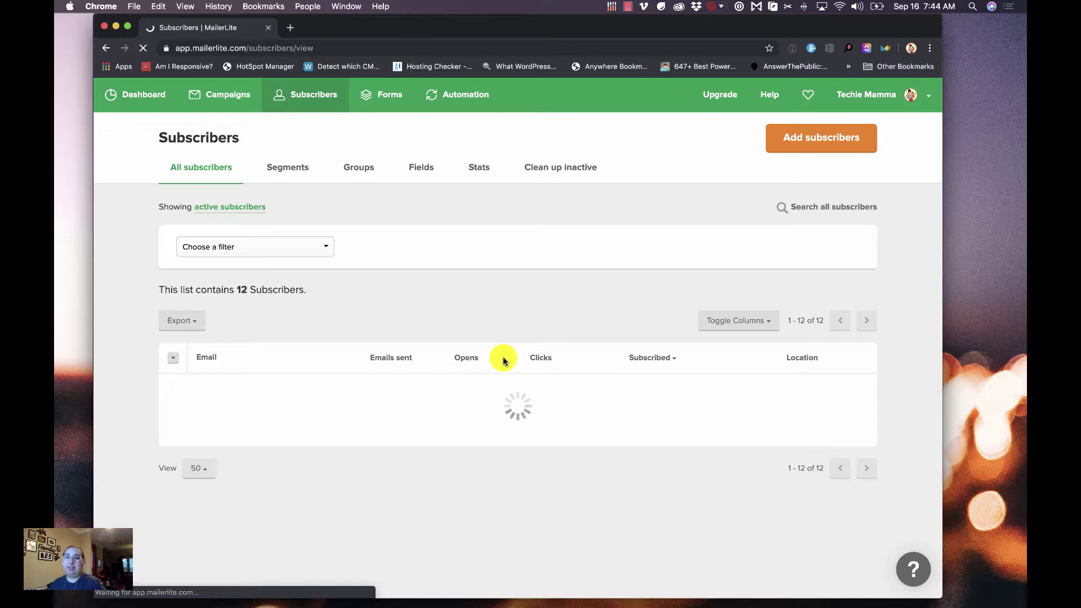
scroll(503, 360, down, 2)
scroll(502, 361, down, 2)
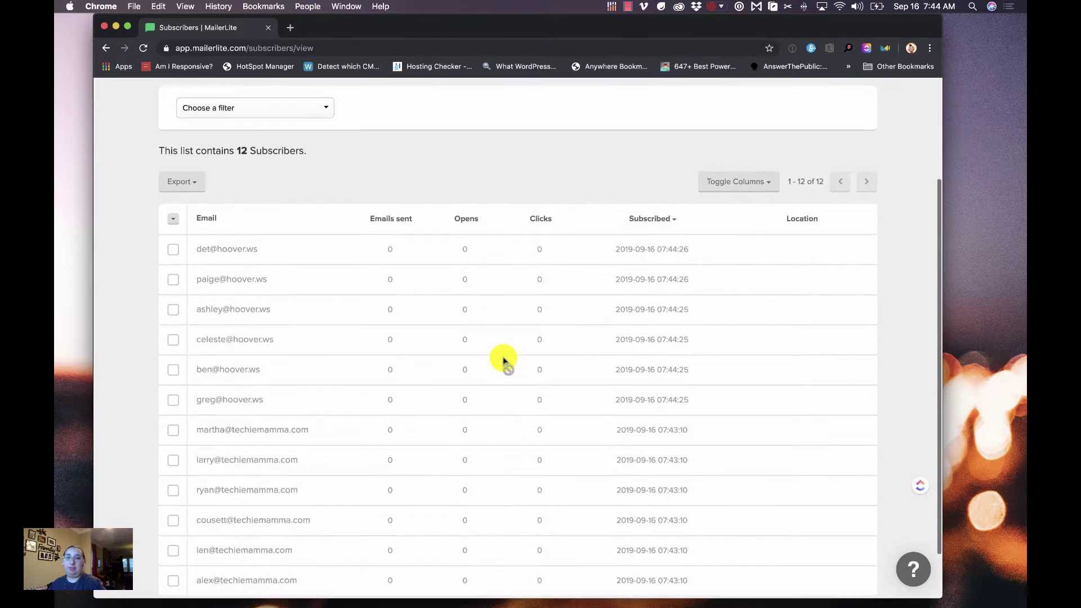
scroll(502, 360, down, 2)
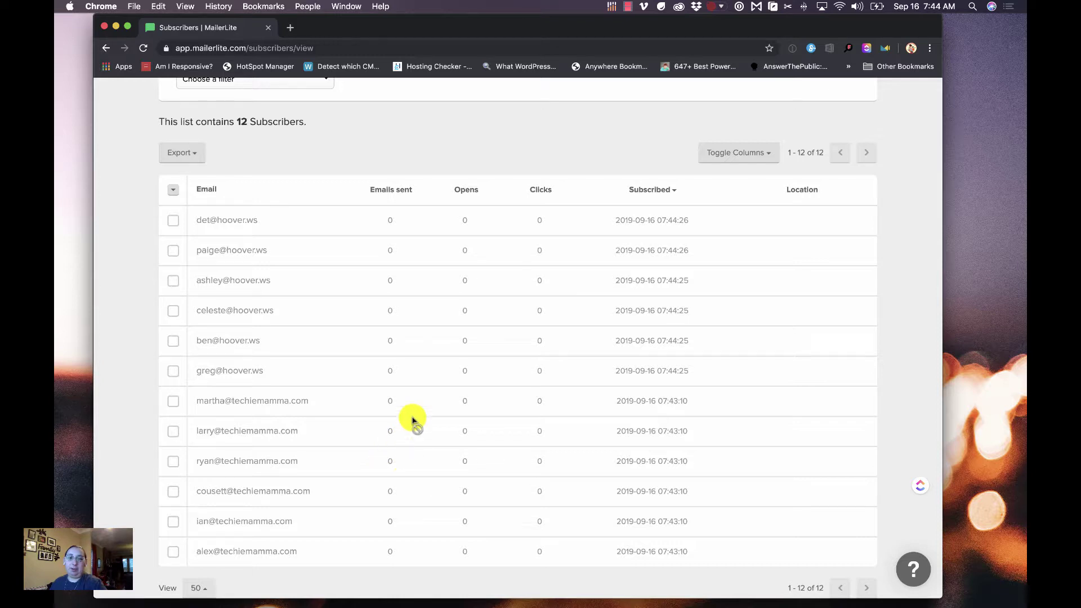
scroll(490, 278, up, 3)
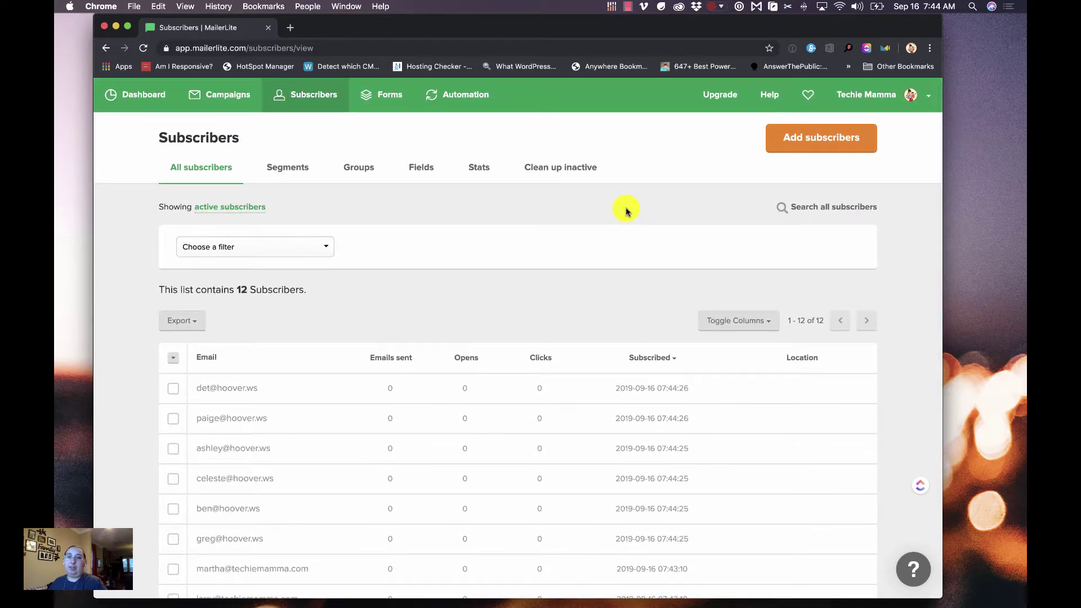
click(817, 139)
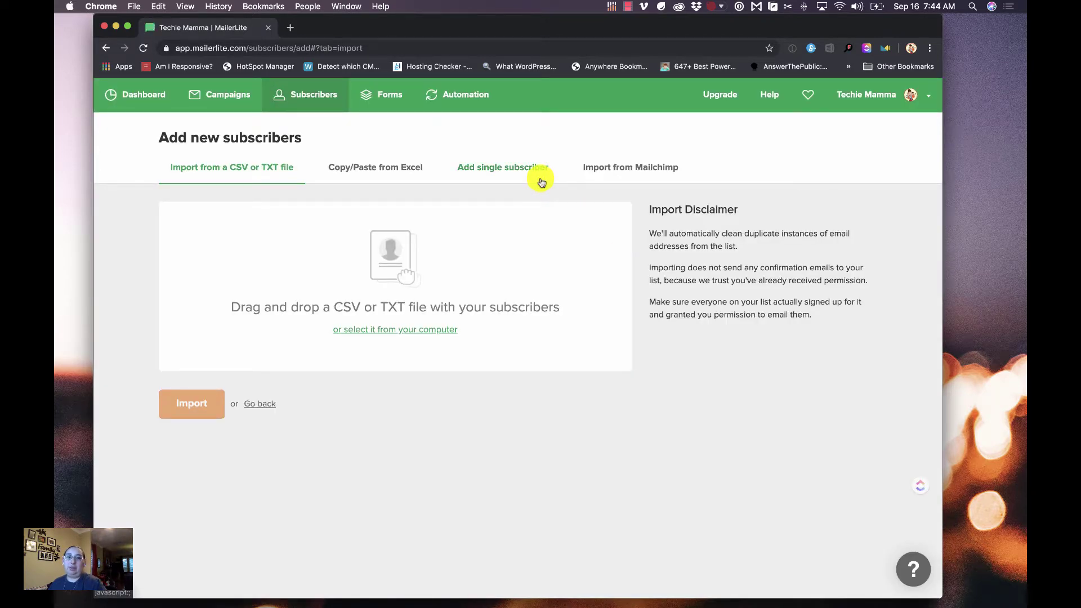
- On the Add single subscriber tab, autofill the email and name from saved Chrome details
click(504, 172)
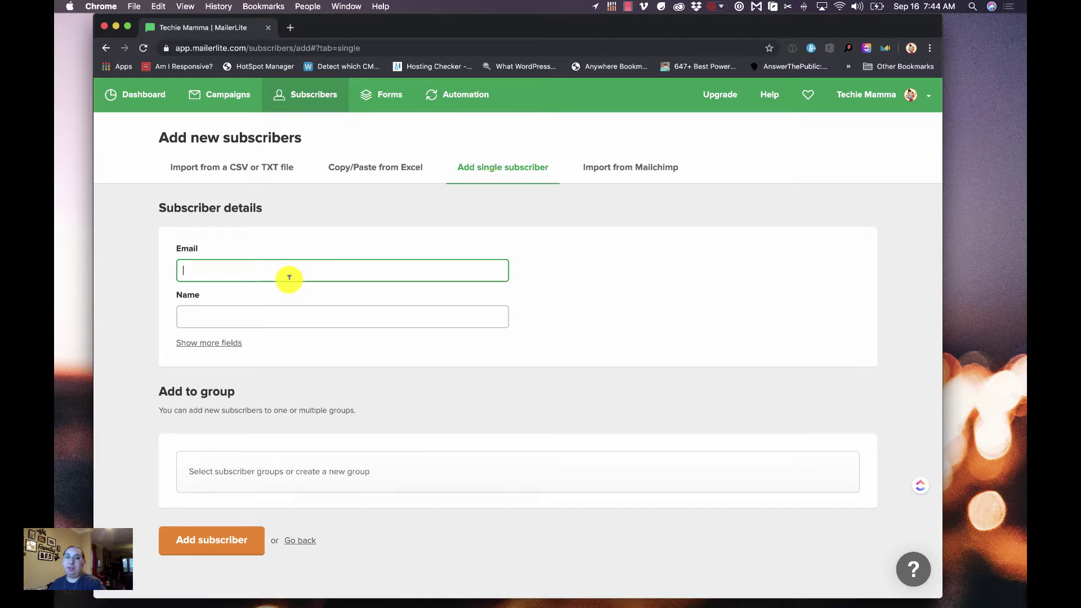
text(hello)
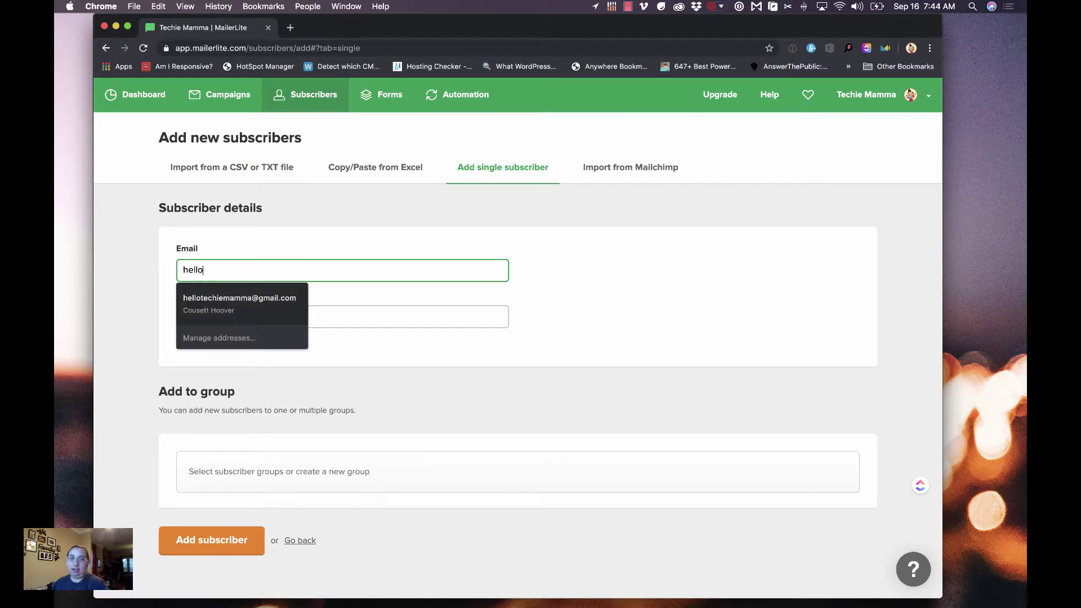
key(Down)
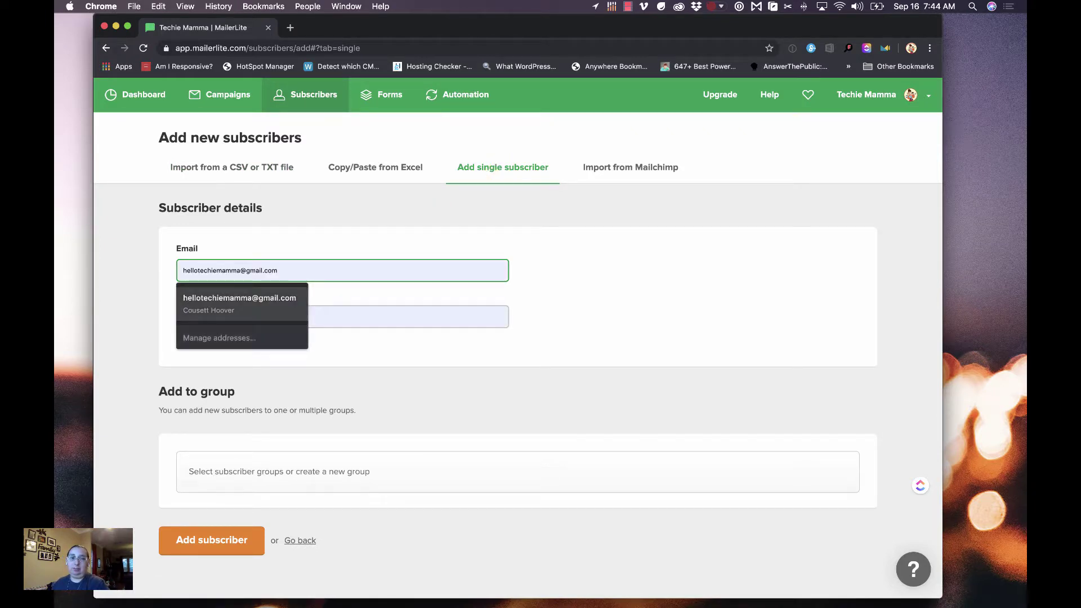
key(Return)
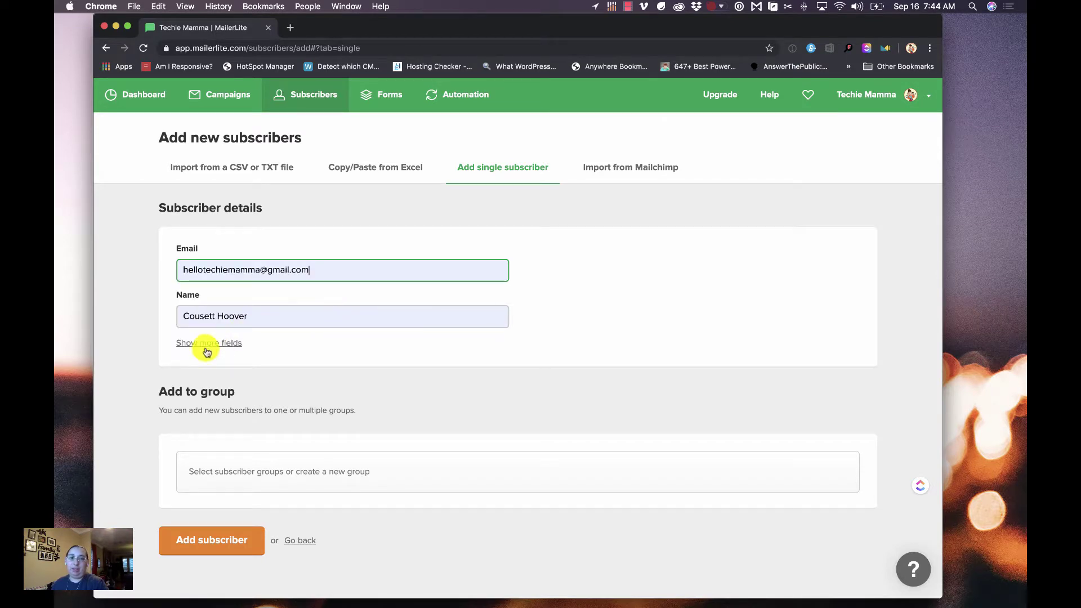
- Show more fields and move the surname from Name into Last name
click(202, 343)
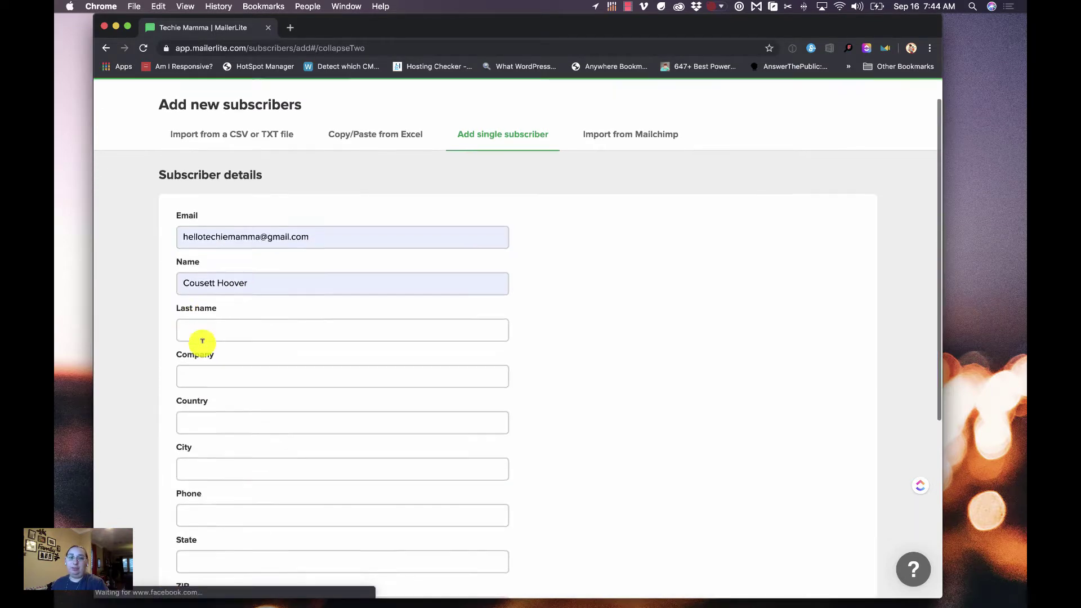
scroll(321, 345, down, 2)
click(242, 213)
drag(242, 214, 282, 213)
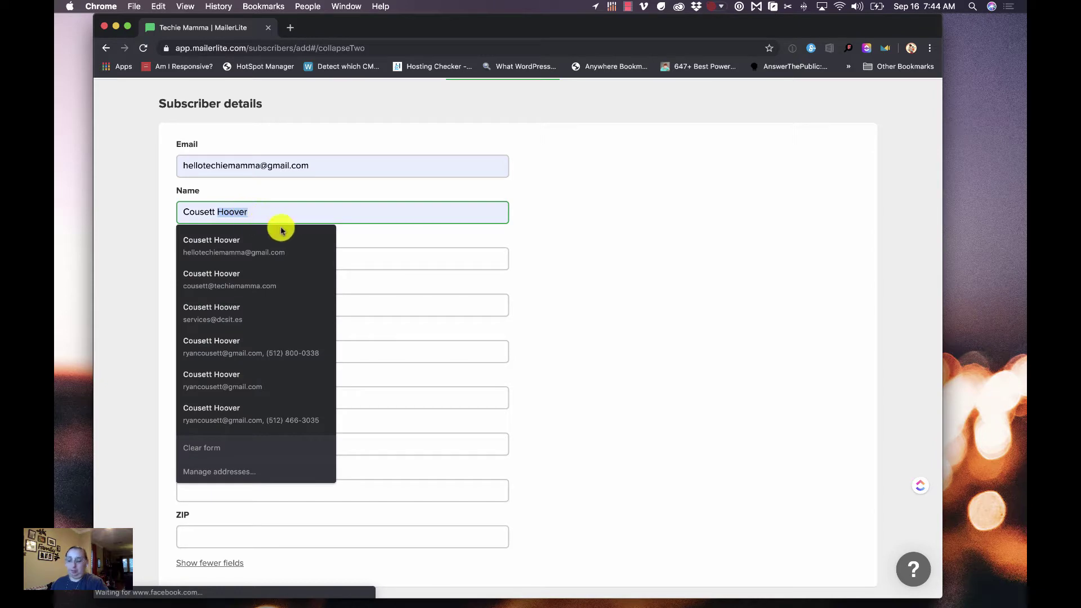
key(BackSpace)
click(440, 258)
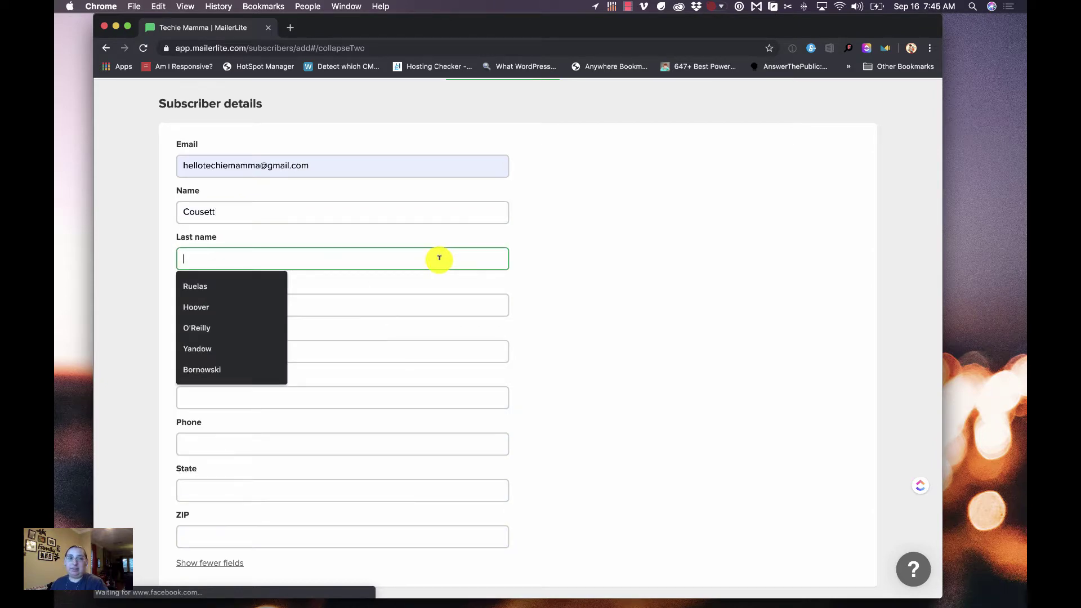
key(Down)
key(Return)
scroll(372, 287, down, 2)
- Enter the company and autofill country, city, phone, state and ZIP
click(222, 254)
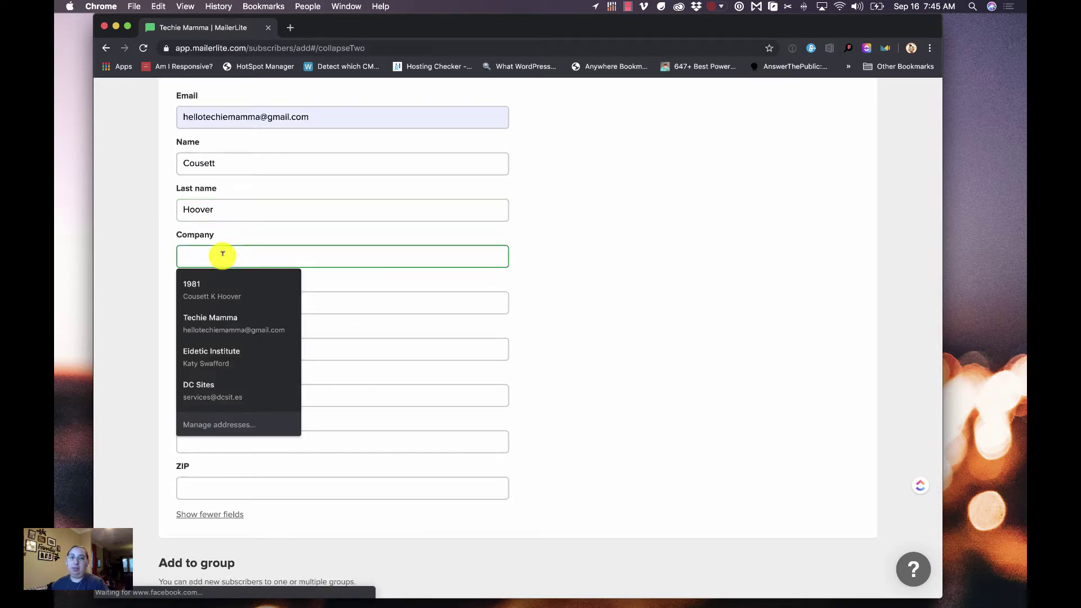
text(Tecgue)
key(BackSpace)
key(BackSpace)
key(BackSpace)
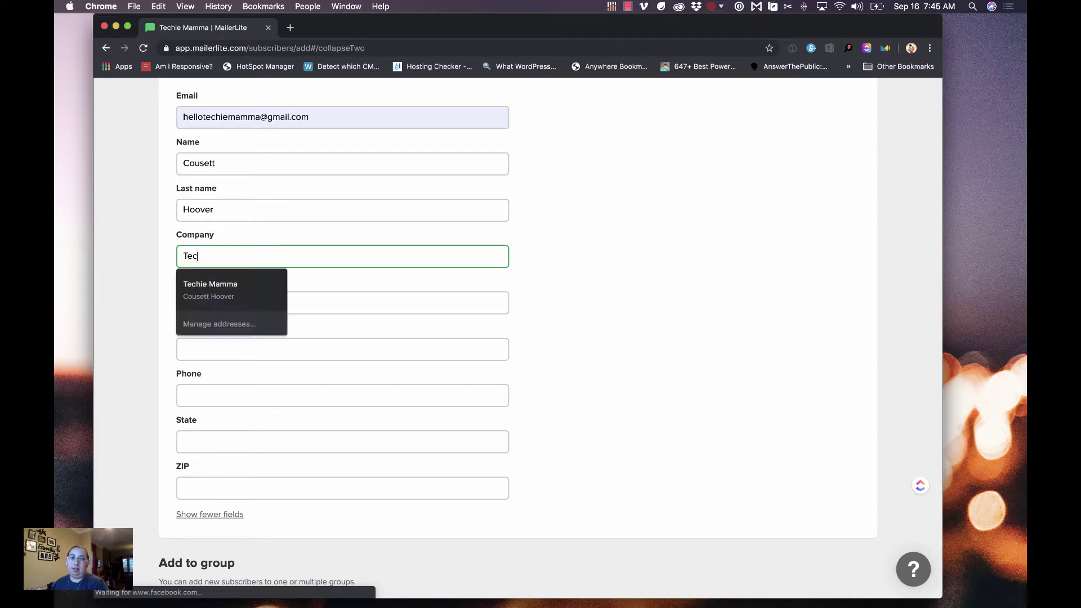
text(hie M)
text(amm)
key(Tab)
text(Un)
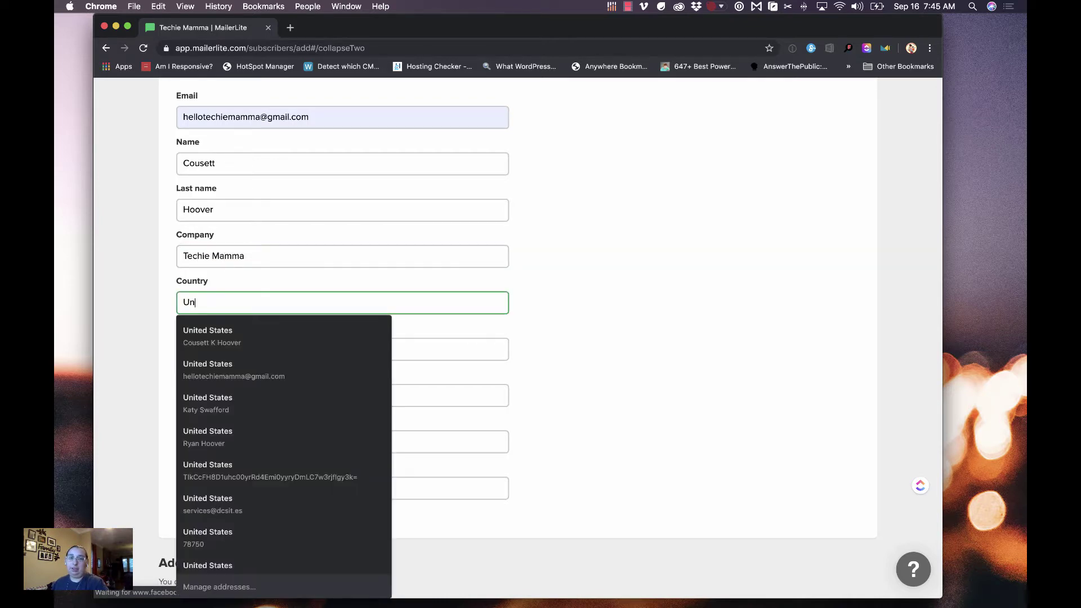
key(Down)
key(Return)
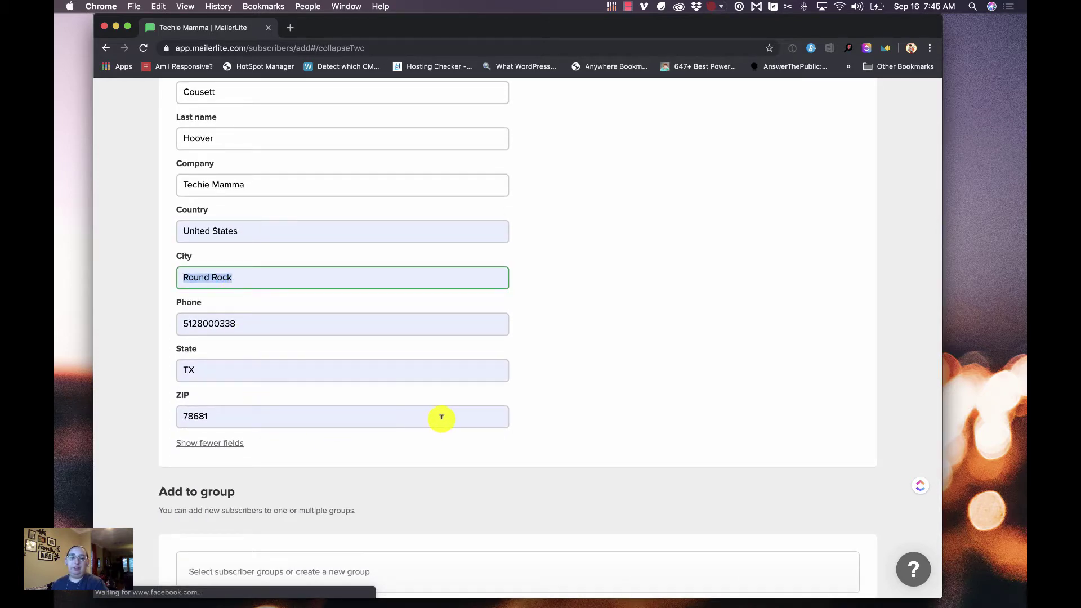
scroll(448, 415, down, 1)
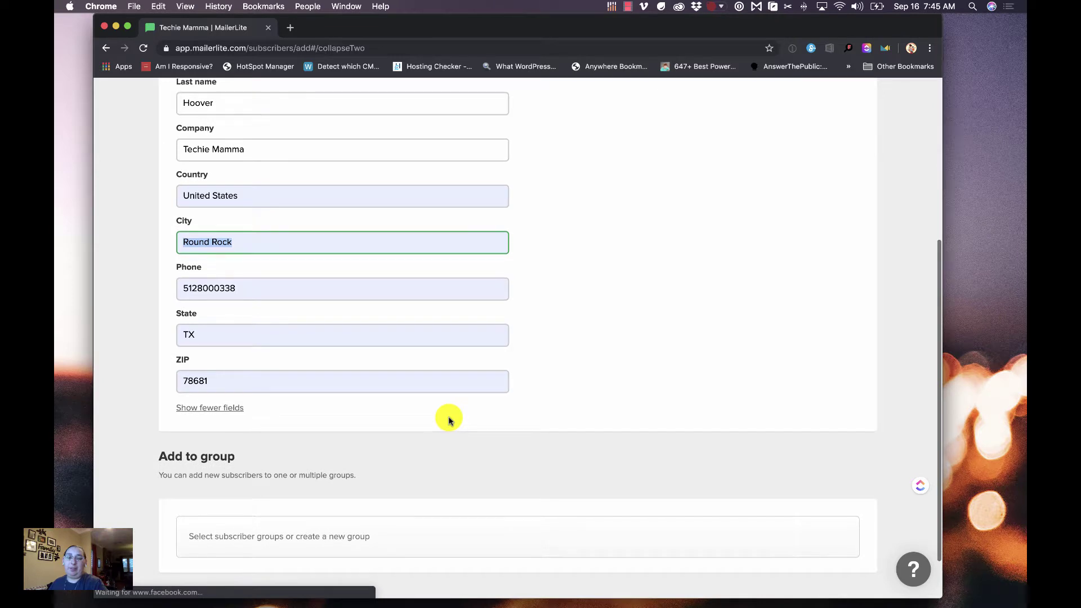
scroll(449, 419, down, 2)
scroll(452, 406, up, 2)
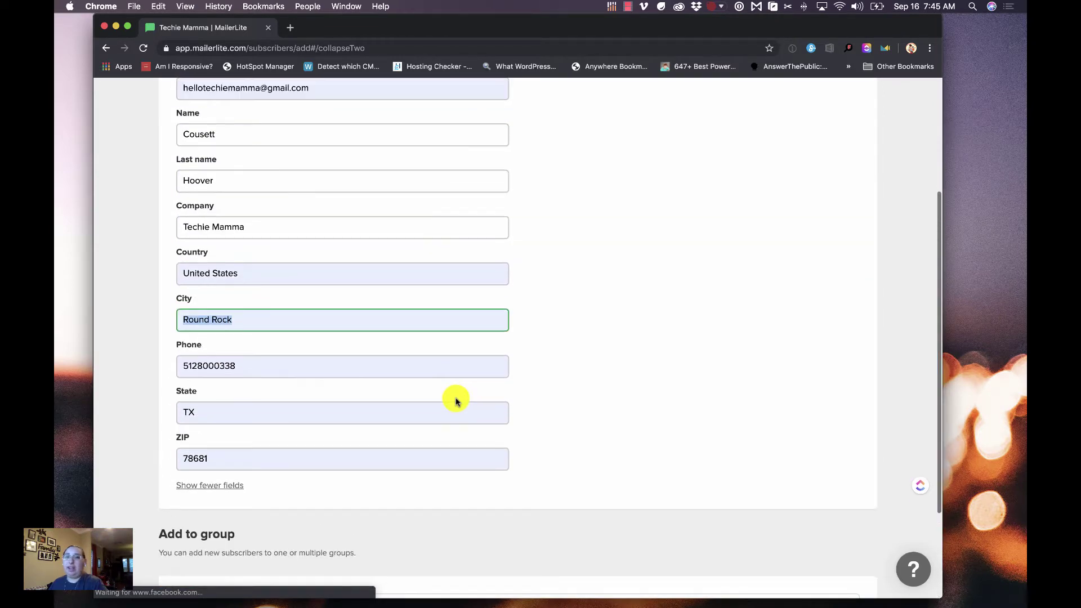
scroll(453, 398, down, 1)
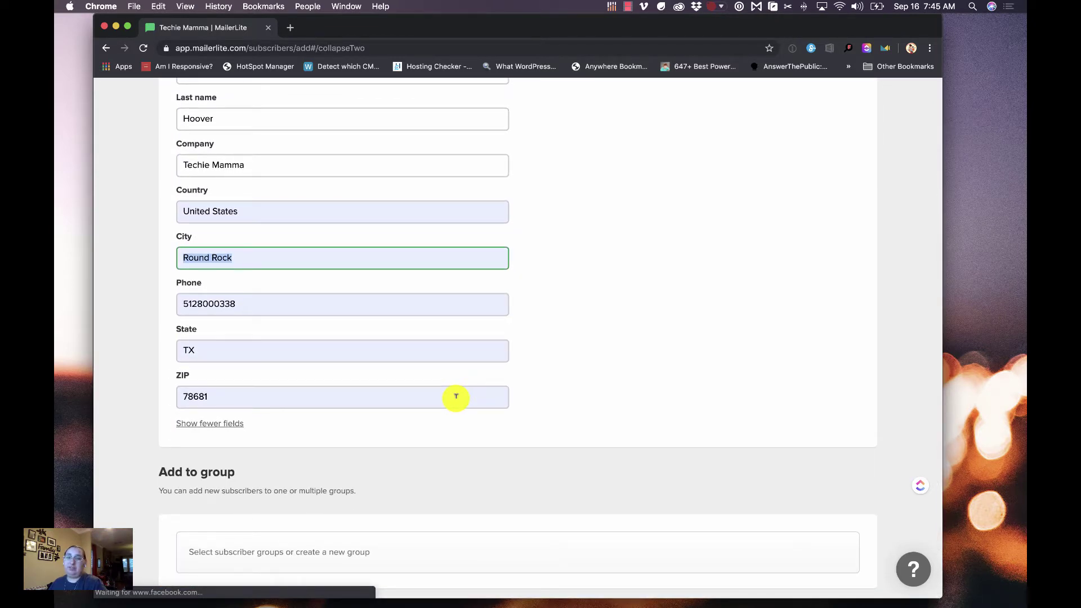
scroll(457, 396, up, 1)
scroll(456, 396, up, 2)
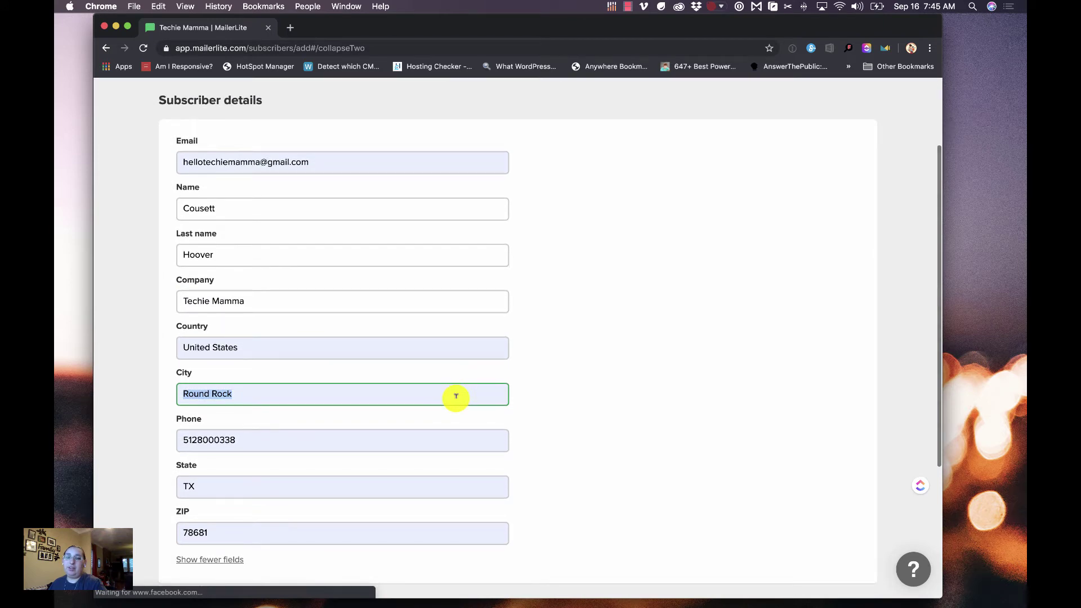
scroll(457, 396, down, 1)
scroll(457, 395, down, 1)
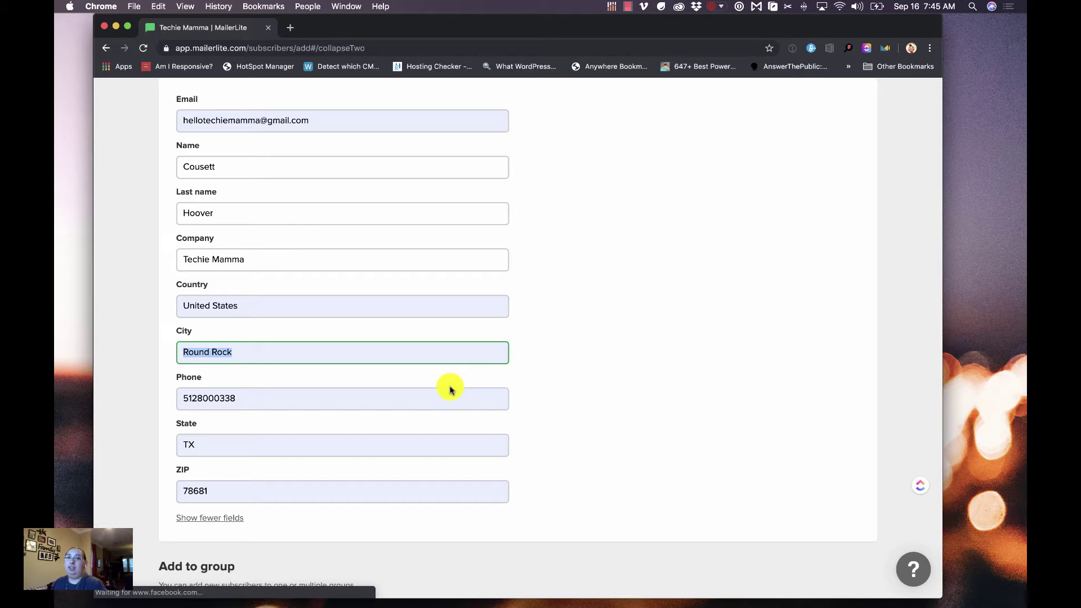
scroll(447, 393, down, 3)
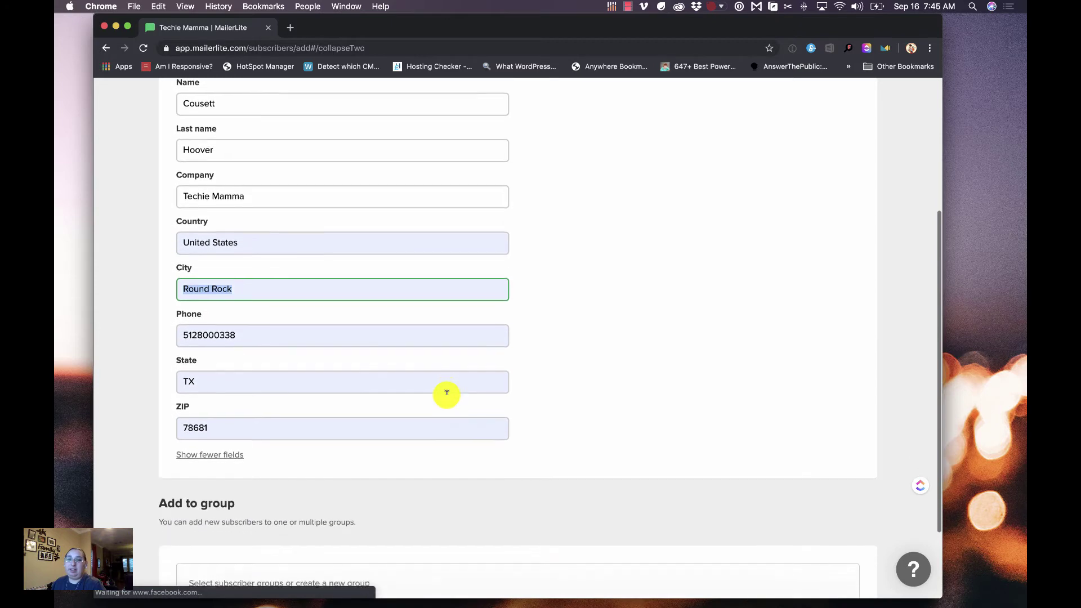
scroll(447, 394, down, 3)
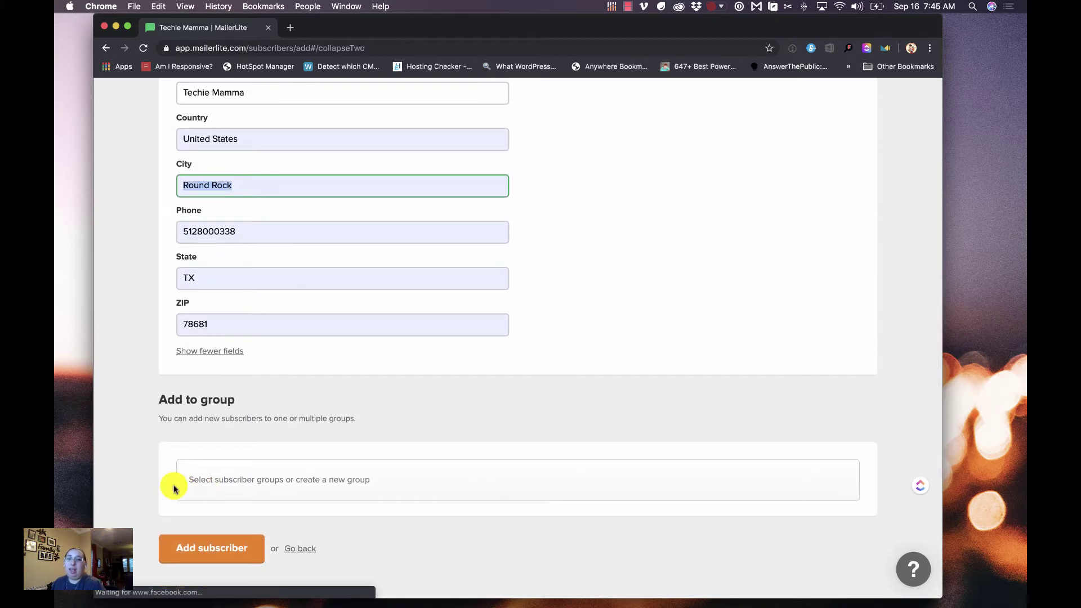
- Add the subscriber with no group assigned, then go to the all-subscribers list
click(213, 479)
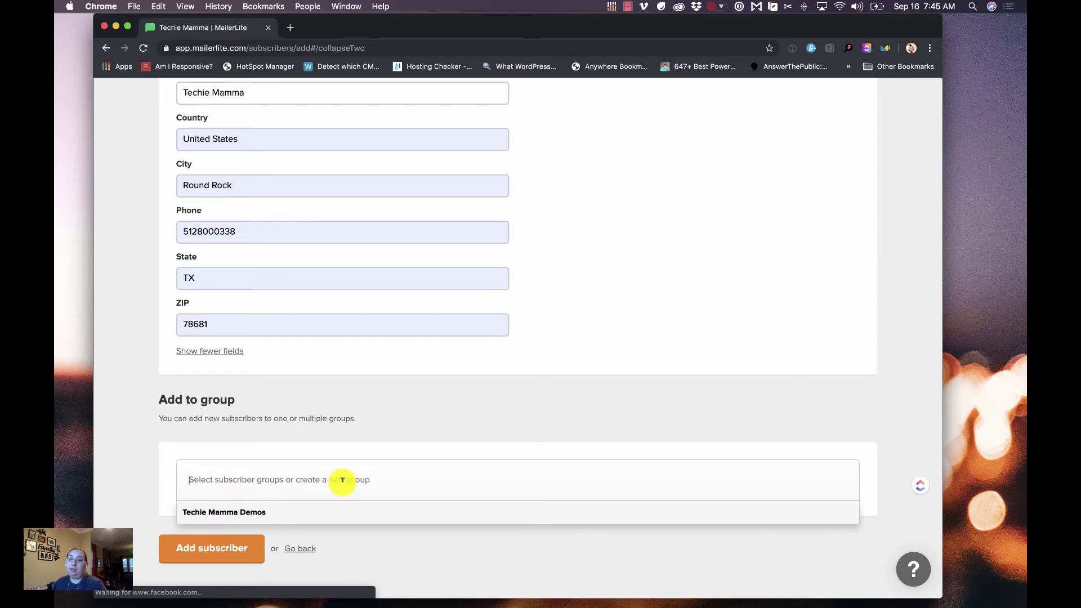
text(Demo)
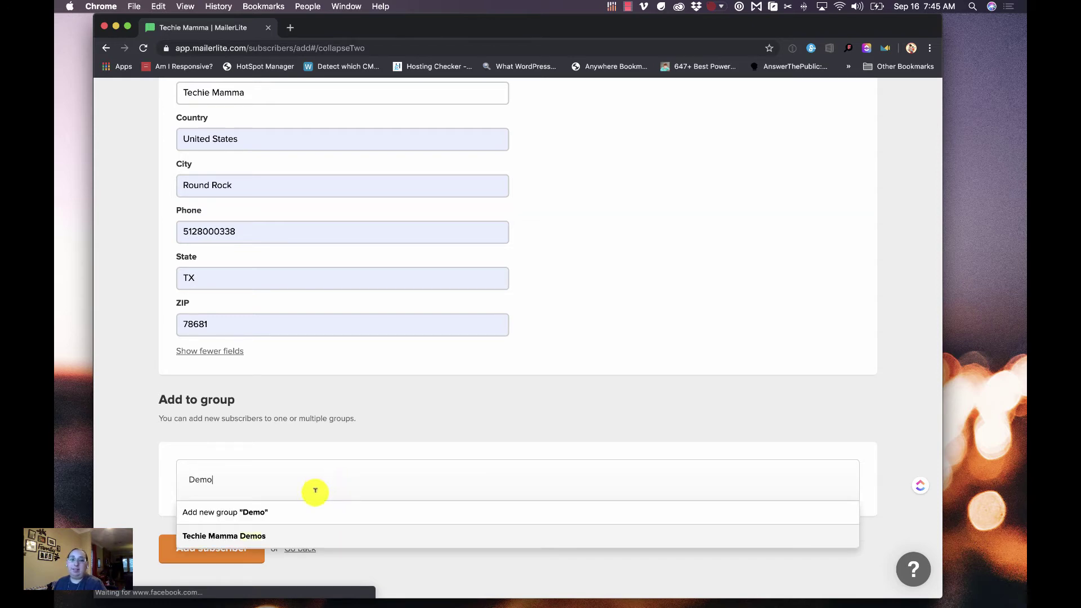
click(131, 486)
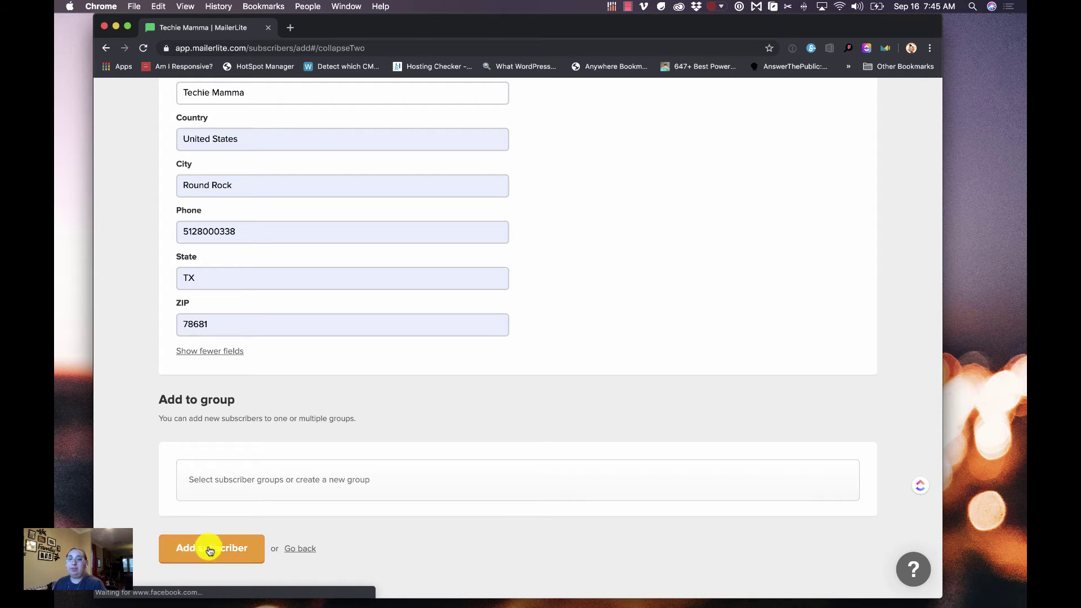
click(227, 553)
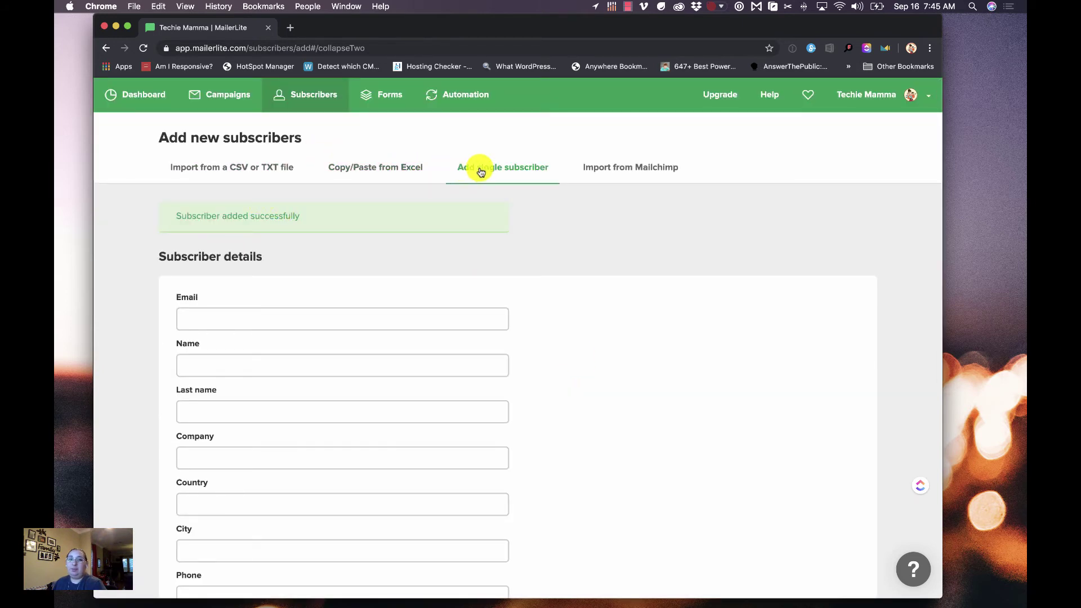
click(316, 97)
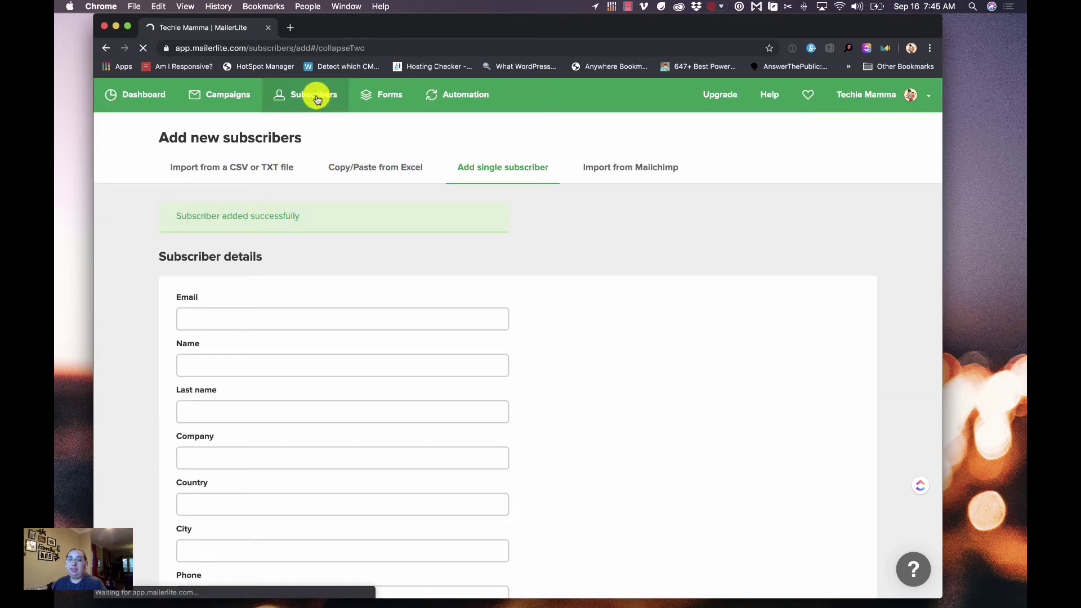